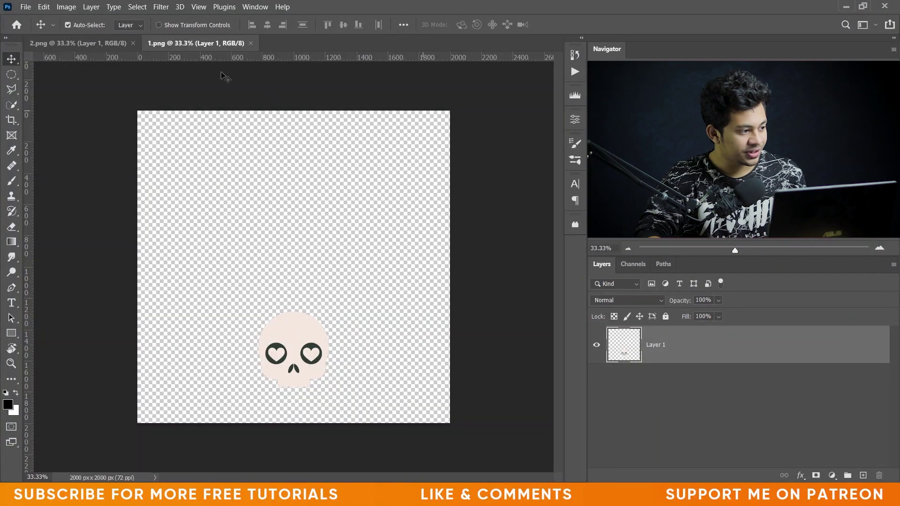
Create a new blank document 500 px wide and 500 px high with a white background
{"action": "left_click", "coordinate": [25, 7]}
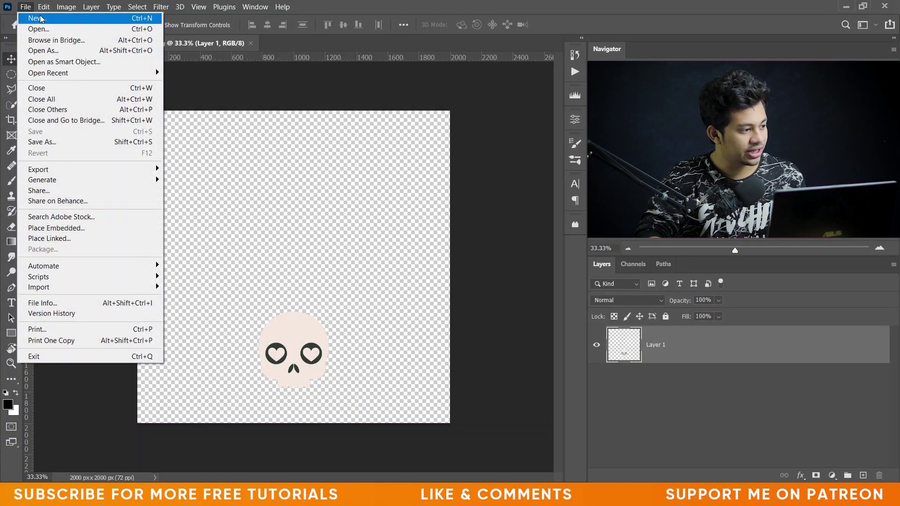
{"action": "left_click", "coordinate": [62, 33]}
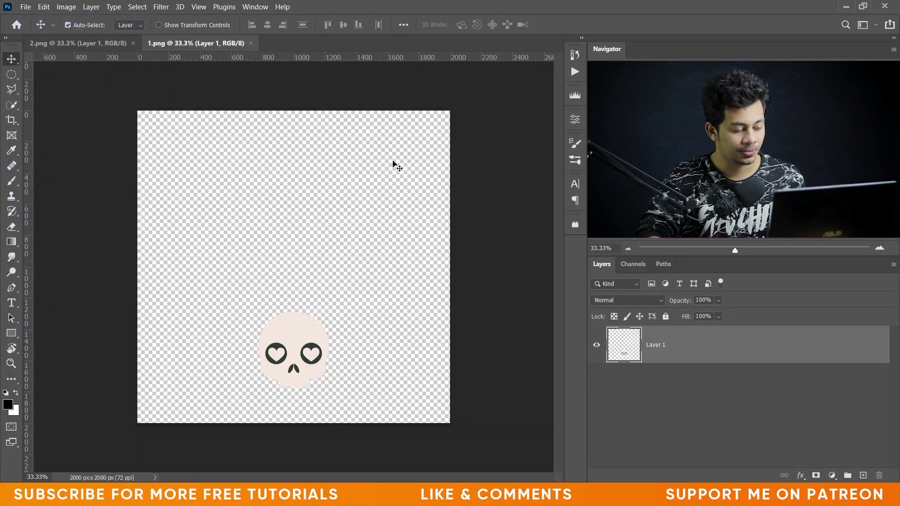
{"action": "key", "text": "ctrl+n"}
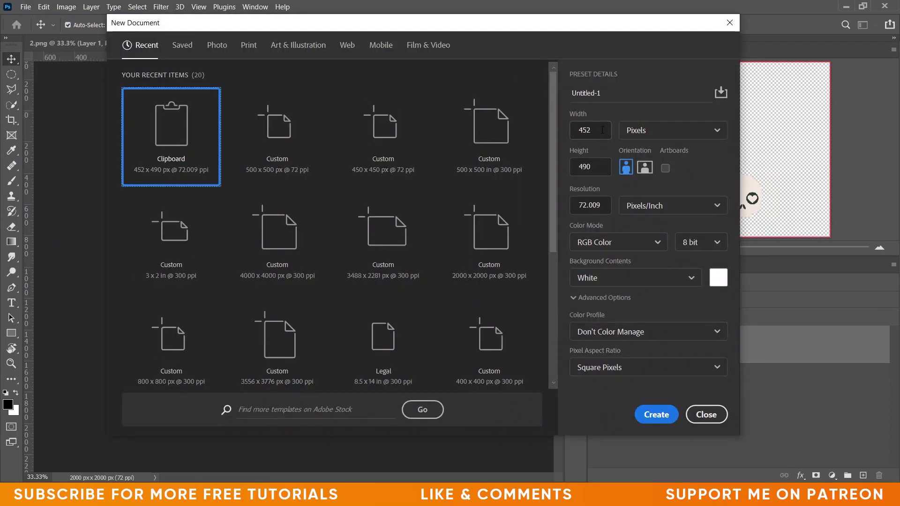
{"action": "double_click", "coordinate": [602, 130]}
{"action": "type", "text": "500"}
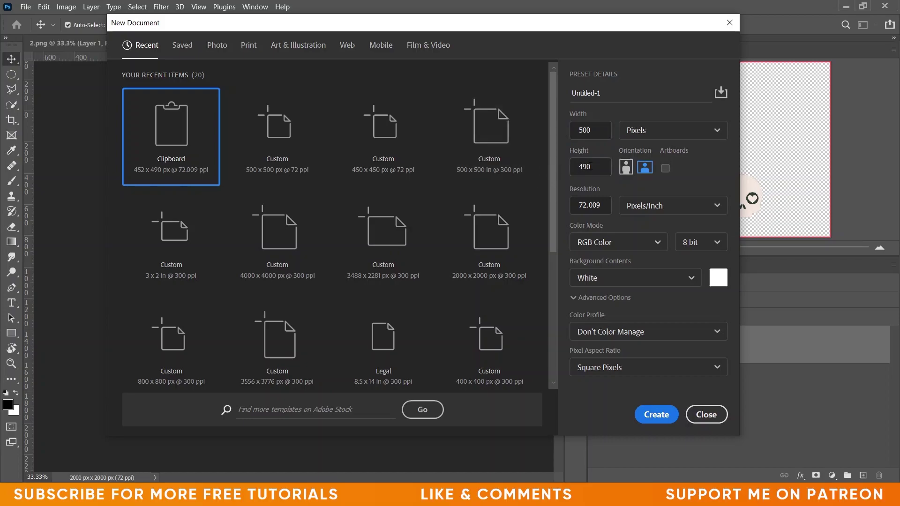
{"action": "double_click", "coordinate": [601, 167]}
{"action": "type", "text": "500"}
{"action": "left_click", "coordinate": [657, 415]}
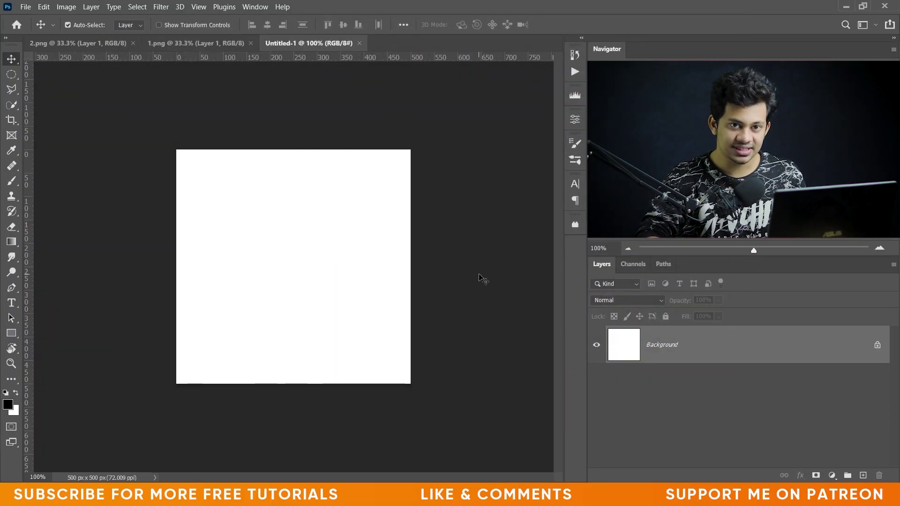
{"action": "key", "text": "ctrl+0"}
{"action": "key", "text": "ctrl+1"}
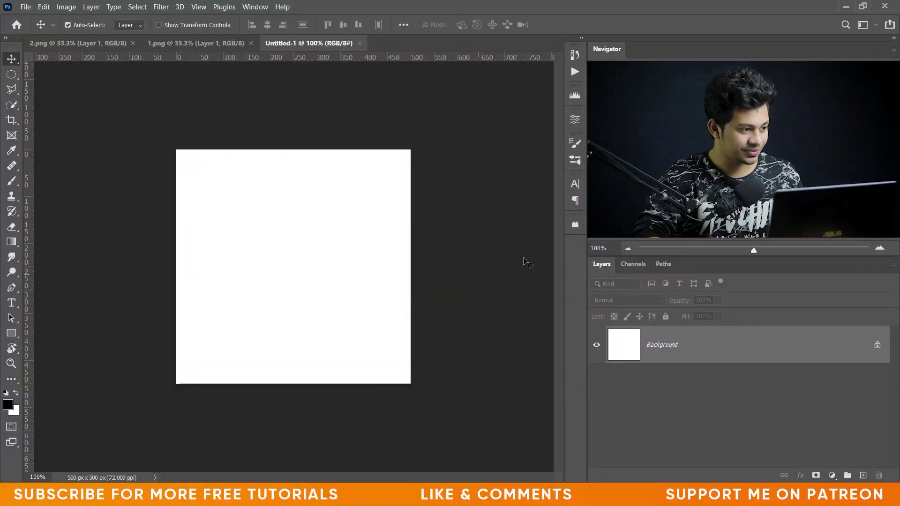
Copy the plain-eyed skull from 2.png into the new 500 px document, centered on the canvas
{"action": "left_click", "coordinate": [229, 44]}
{"action": "left_click", "coordinate": [70, 43]}
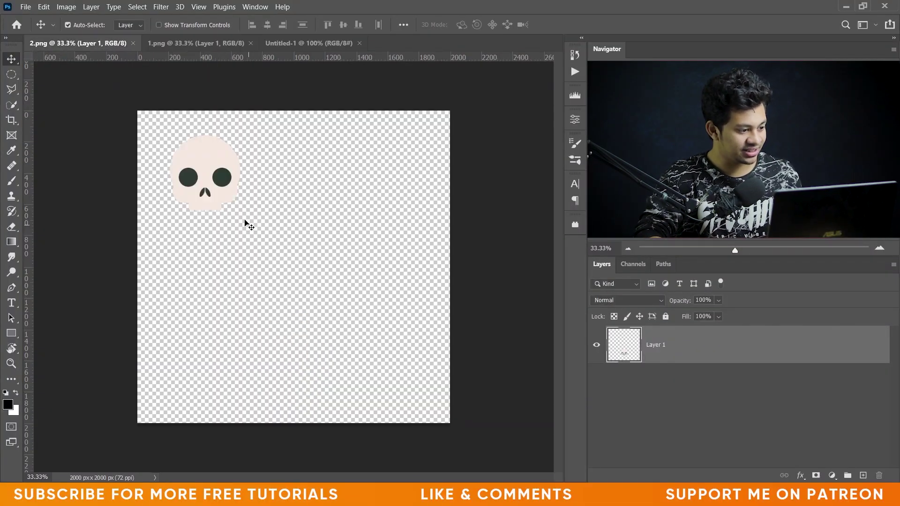
{"action": "left_click", "coordinate": [210, 44]}
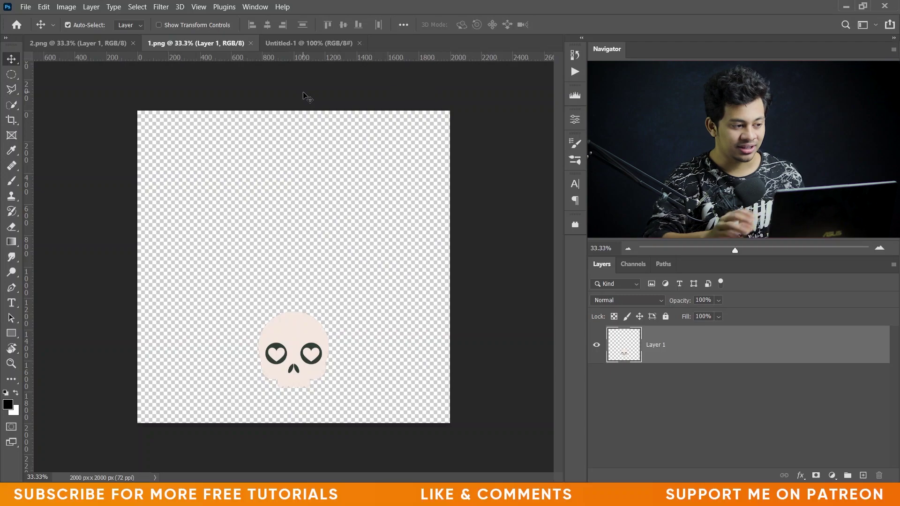
{"action": "left_click", "coordinate": [302, 43]}
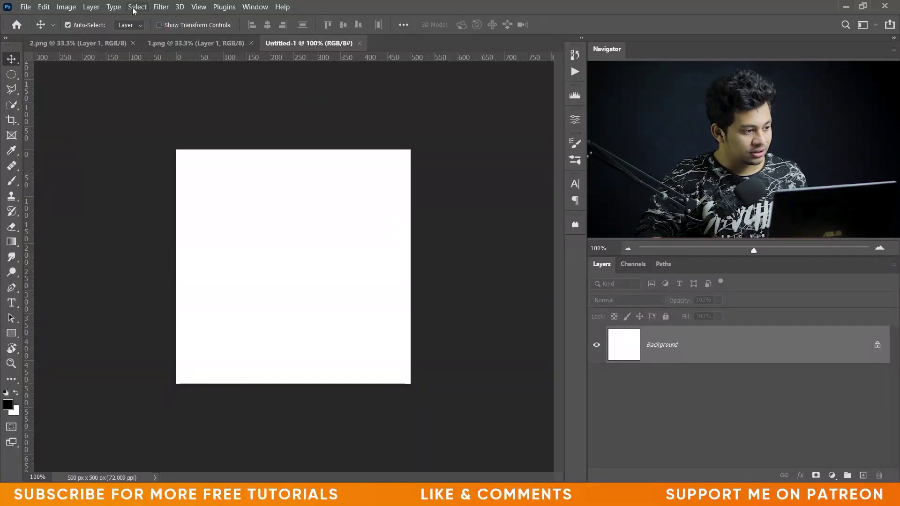
{"action": "left_click", "coordinate": [188, 44]}
{"action": "left_click", "coordinate": [101, 45]}
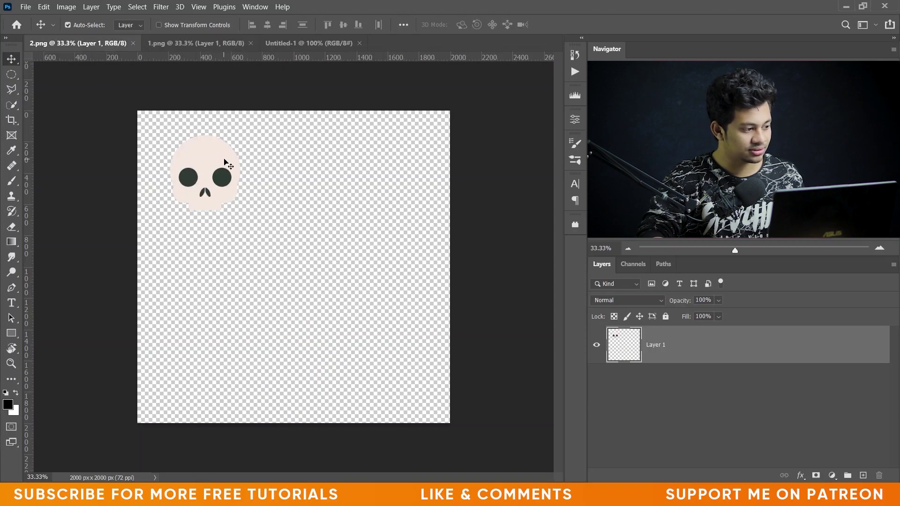
{"action": "left_click_drag", "start_coordinate": [196, 175], "coordinate": [295, 267]}
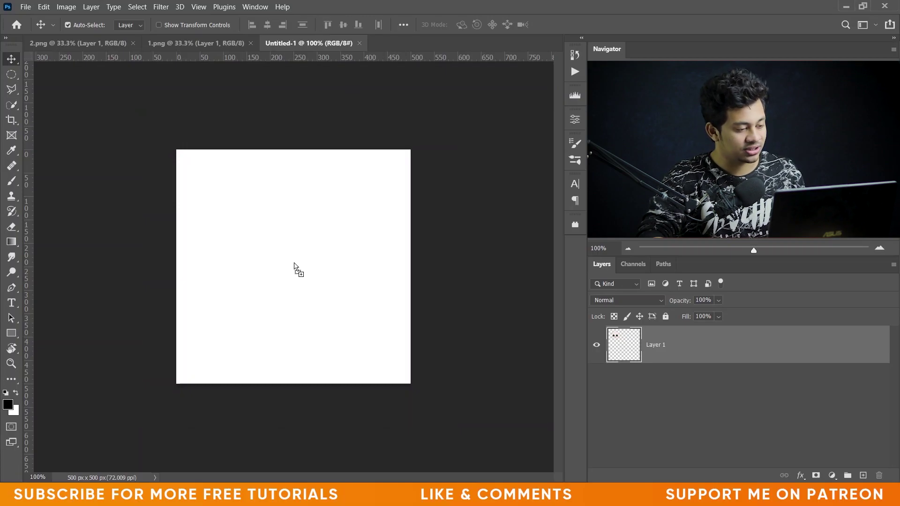
{"action": "left_click_drag", "start_coordinate": [294, 266], "coordinate": [295, 266]}
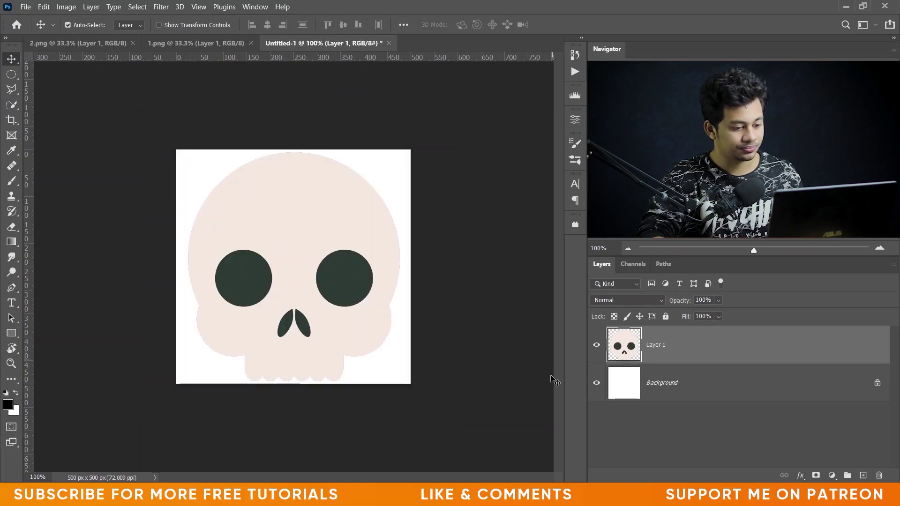
Copy the heart-eyed skull from 1.png into the new document, aligned directly over the plain-eyed skull
{"action": "left_click", "coordinate": [596, 345]}
{"action": "left_click", "coordinate": [596, 346]}
{"action": "left_click", "coordinate": [196, 43]}
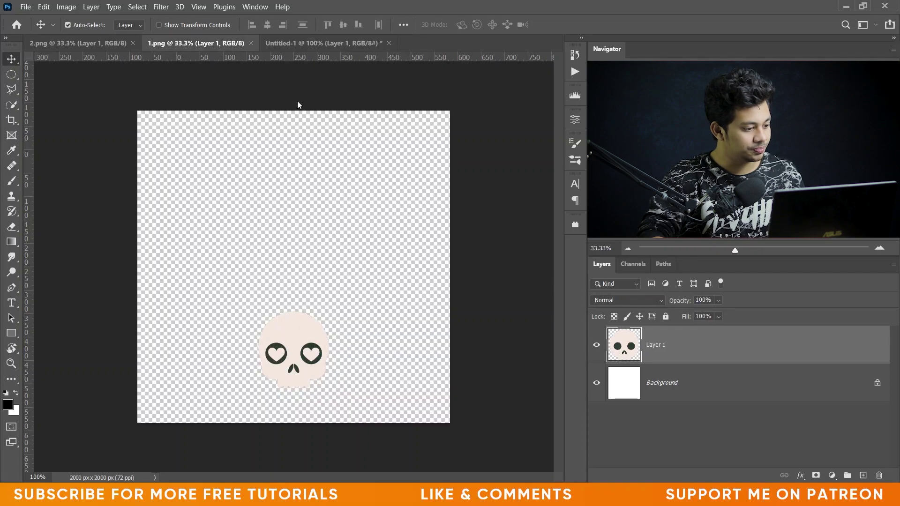
{"action": "left_click_drag", "start_coordinate": [301, 344], "coordinate": [305, 260]}
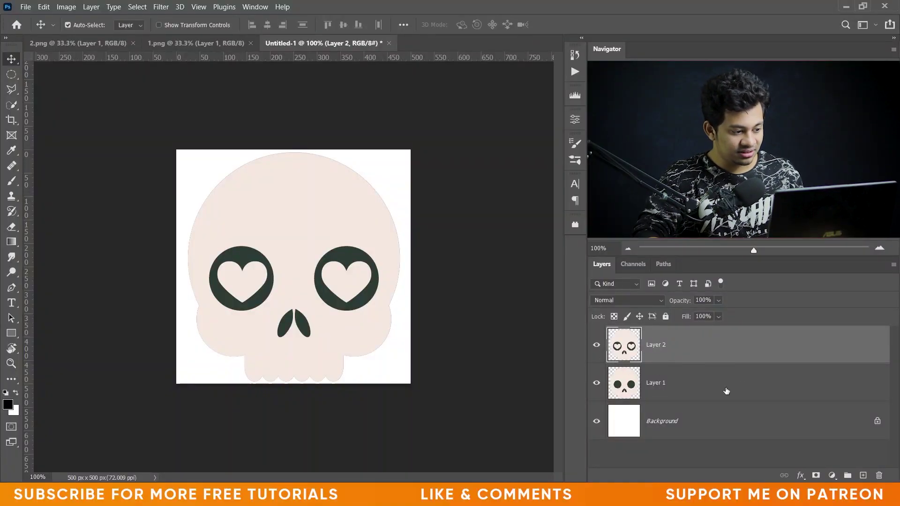
Scale both skull layers down together about their center to about 350 px wide, leaving a margin around them
{"action": "left_click", "coordinate": [690, 396], "text": "ctrl"}
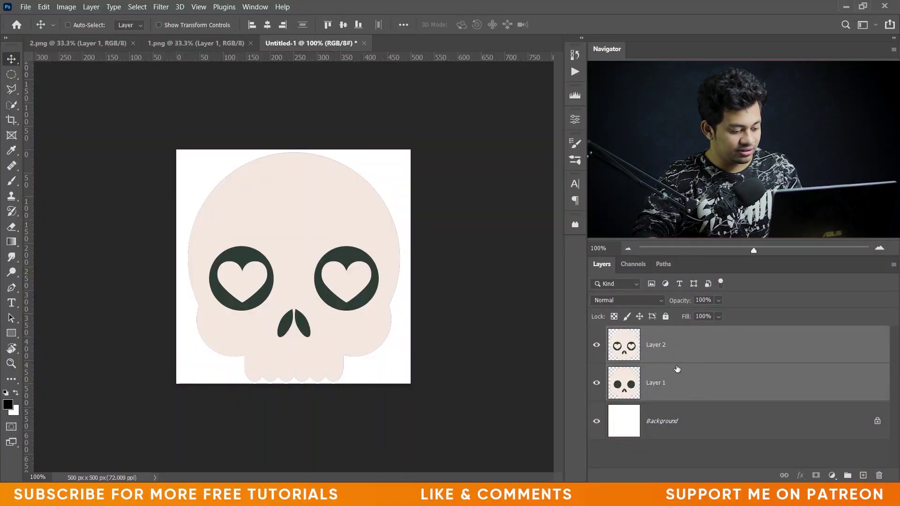
{"action": "key", "text": "ctrl+t"}
{"action": "left_click_drag", "start_coordinate": [400, 152], "coordinate": [377, 175]}
{"action": "key", "text": "Return"}
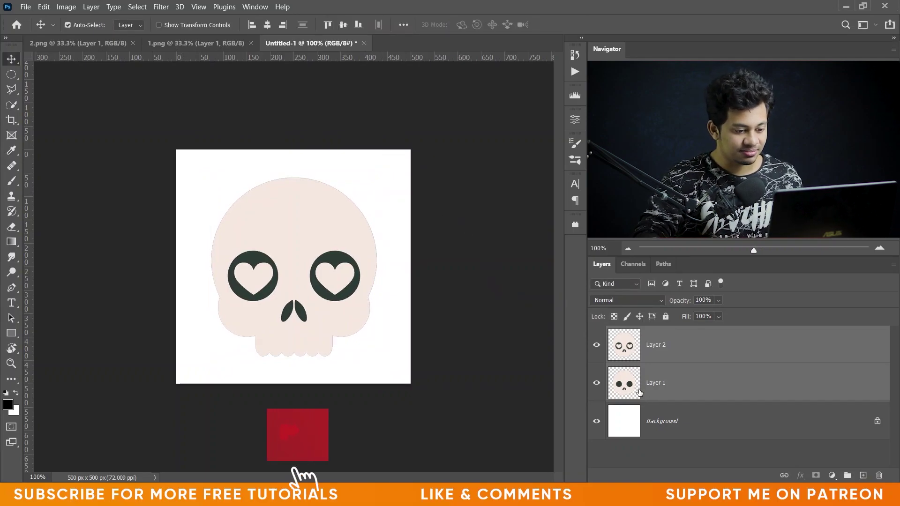
Toggle Layer 2's visibility on and off repeatedly to preview the alternation between the heart-eyed and plain-eyed skulls
{"action": "left_click", "coordinate": [663, 354]}
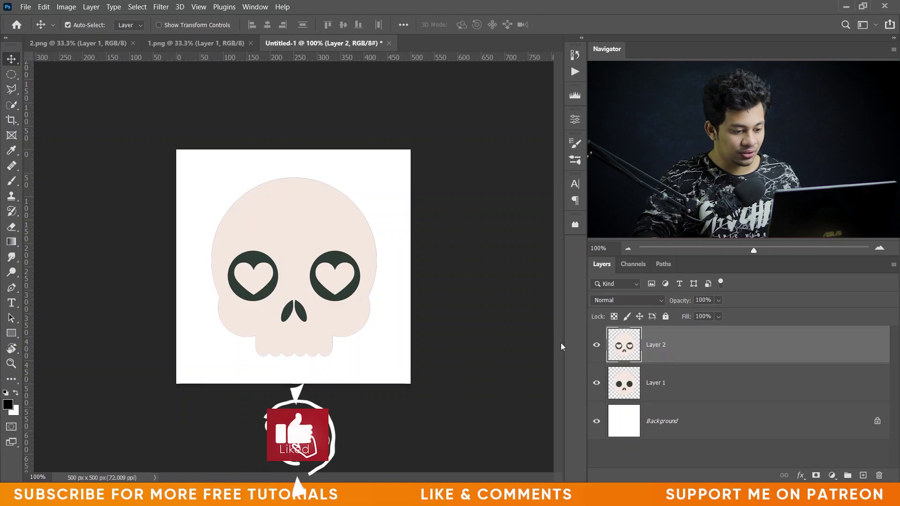
{"action": "left_click", "coordinate": [597, 345]}
{"action": "left_click", "coordinate": [596, 346]}
{"action": "left_click", "coordinate": [597, 346]}
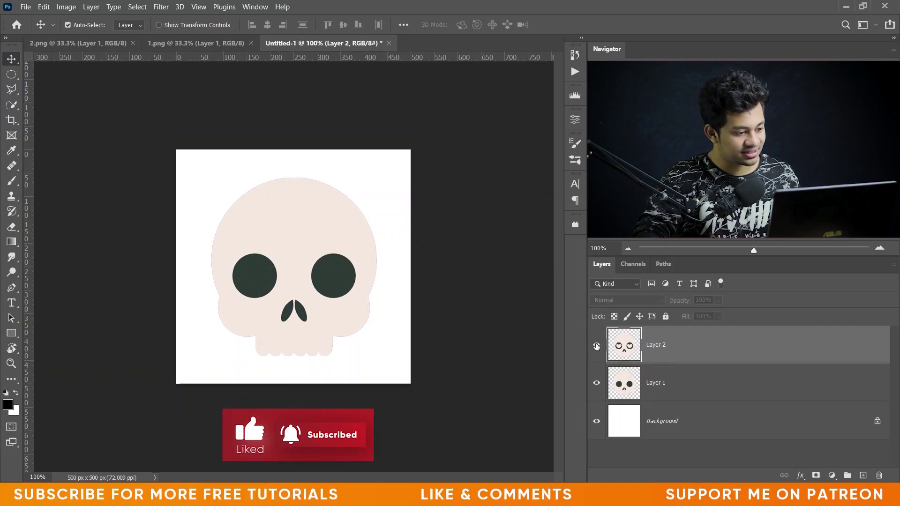
{"action": "left_click", "coordinate": [597, 346]}
{"action": "left_click", "coordinate": [597, 346]}
{"action": "left_click", "coordinate": [597, 346]}
{"action": "left_click", "coordinate": [597, 346]}
{"action": "left_click", "coordinate": [597, 346]}
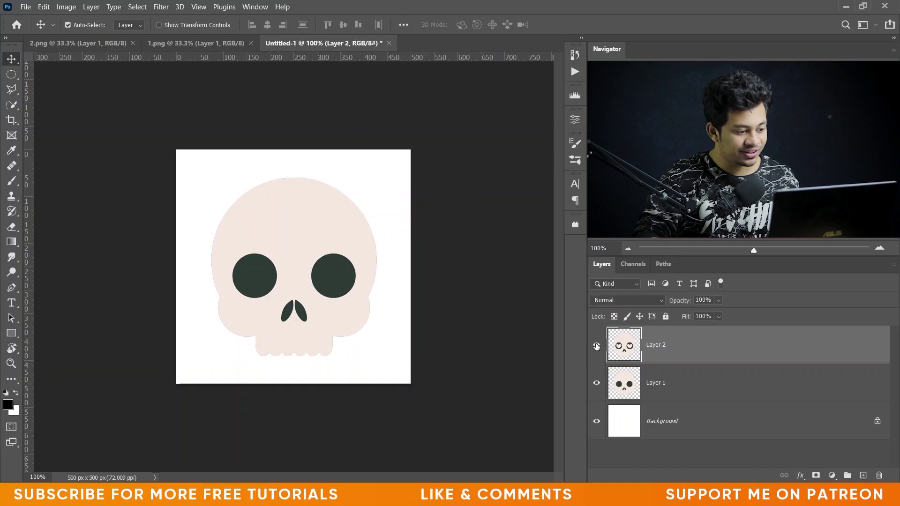
{"action": "left_click", "coordinate": [597, 346]}
{"action": "left_click", "coordinate": [597, 346]}
{"action": "left_click", "coordinate": [597, 346]}
{"action": "left_click", "coordinate": [596, 346]}
{"action": "left_click", "coordinate": [596, 346]}
{"action": "left_click", "coordinate": [597, 345]}
{"action": "left_click", "coordinate": [597, 346]}
{"action": "left_click", "coordinate": [597, 346]}
{"action": "left_click", "coordinate": [597, 346]}
{"action": "left_click", "coordinate": [597, 346]}
{"action": "left_click", "coordinate": [597, 346]}
{"action": "left_click", "coordinate": [596, 346]}
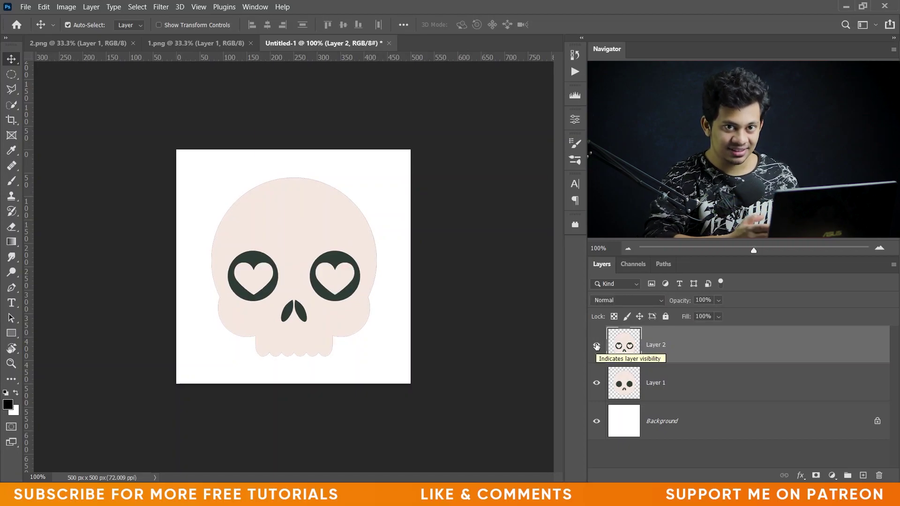
{"action": "left_click", "coordinate": [597, 346]}
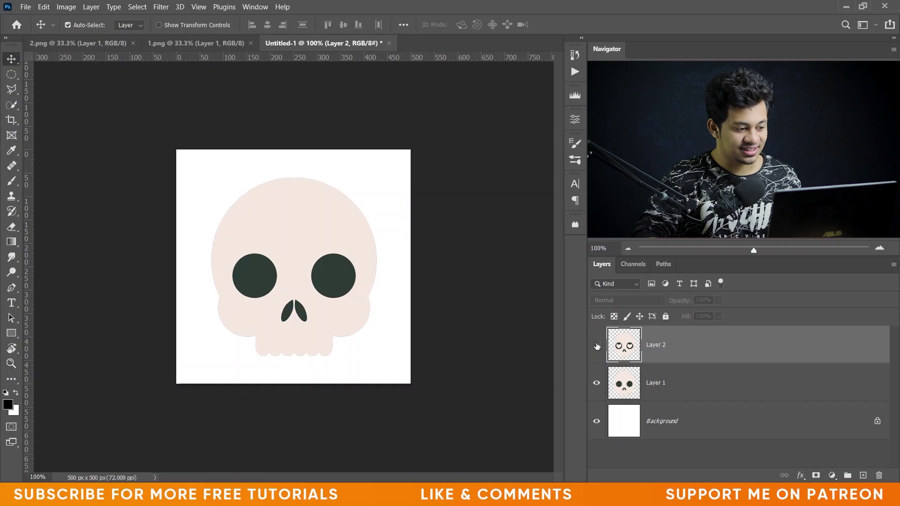
{"action": "left_click", "coordinate": [597, 345]}
{"action": "left_click", "coordinate": [597, 346]}
{"action": "left_click", "coordinate": [597, 346]}
{"action": "left_click", "coordinate": [596, 346]}
{"action": "left_click", "coordinate": [597, 346]}
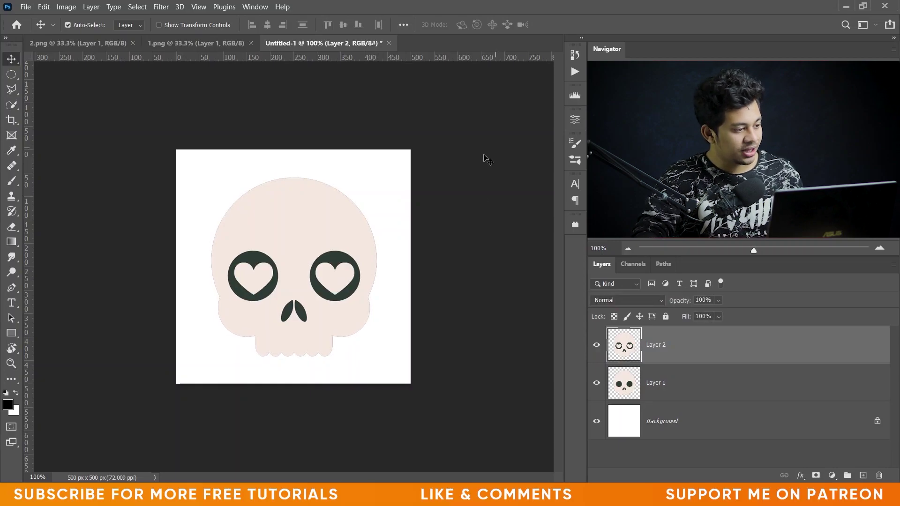
Show the Timeline and create a frame animation for the skull document
{"action": "left_click", "coordinate": [255, 7]}
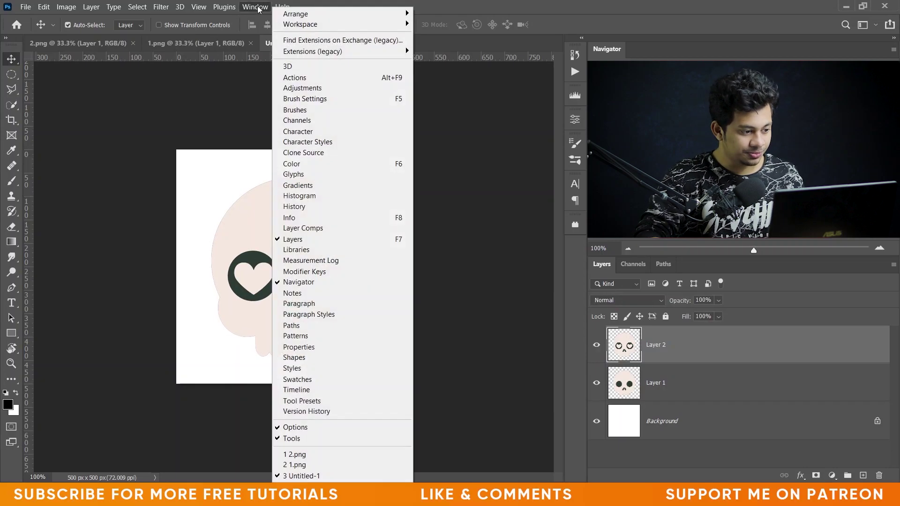
{"action": "left_click", "coordinate": [312, 391]}
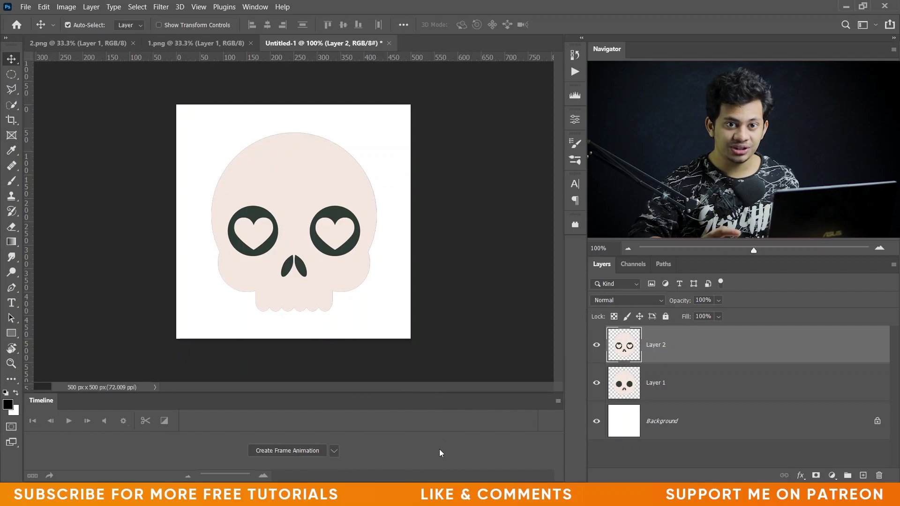
{"action": "left_click", "coordinate": [334, 450]}
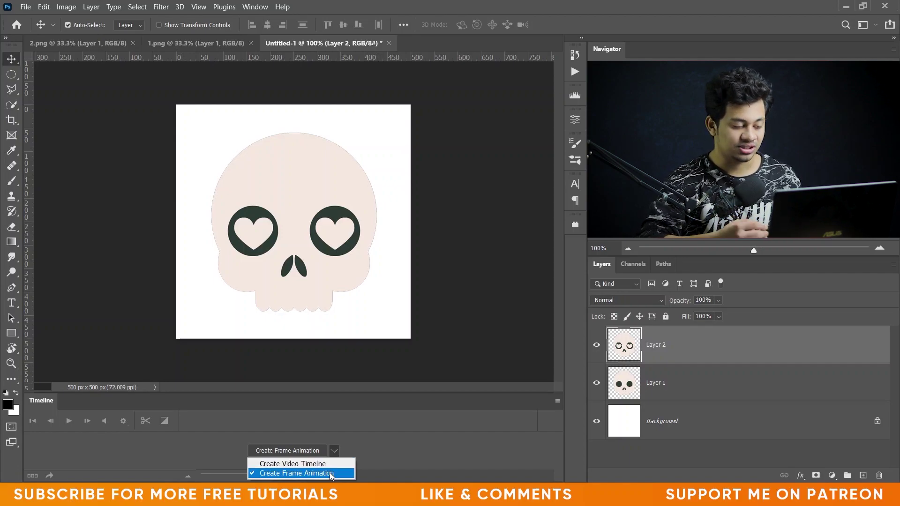
{"action": "left_click", "coordinate": [299, 473]}
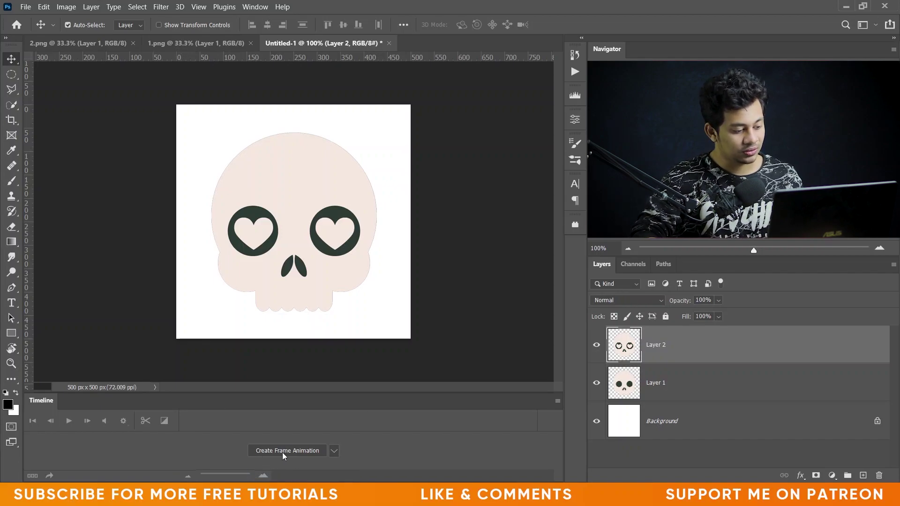
{"action": "left_click", "coordinate": [295, 451]}
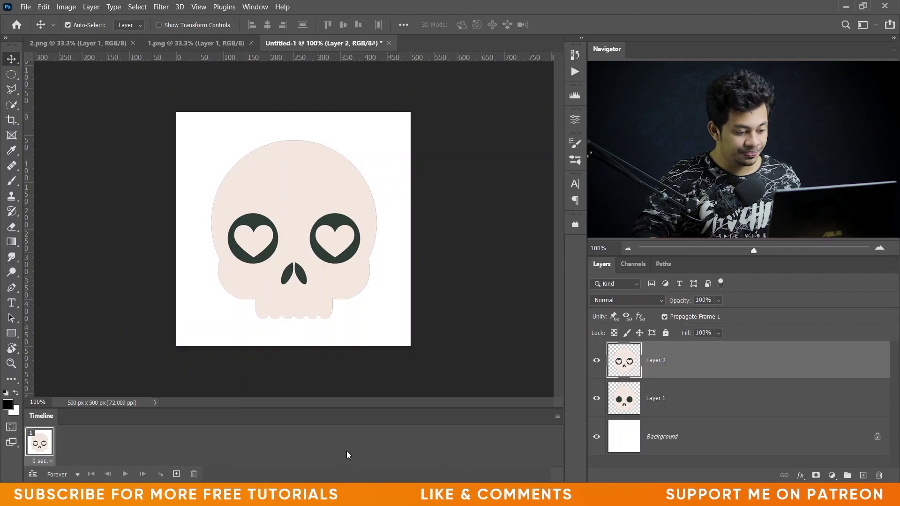
Make animation frames from the layers and delete the blank white background frame
{"action": "left_click", "coordinate": [558, 416]}
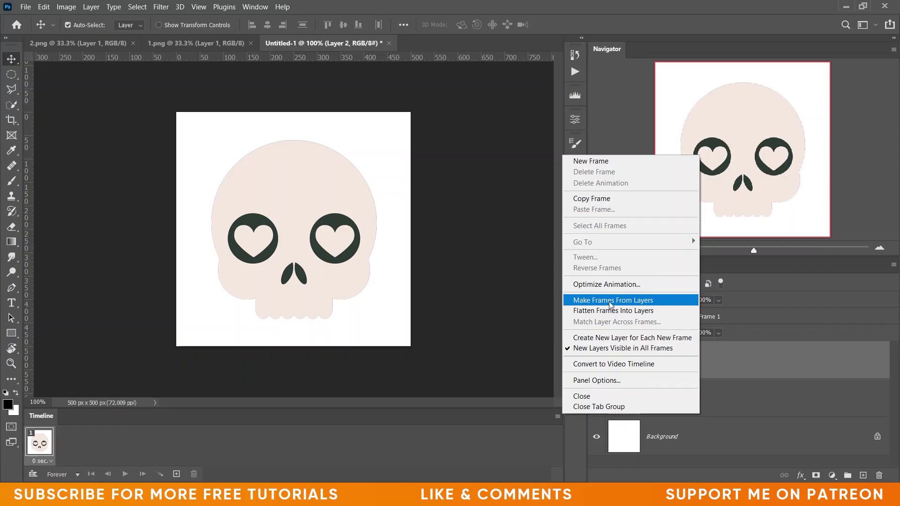
{"action": "left_click", "coordinate": [609, 302]}
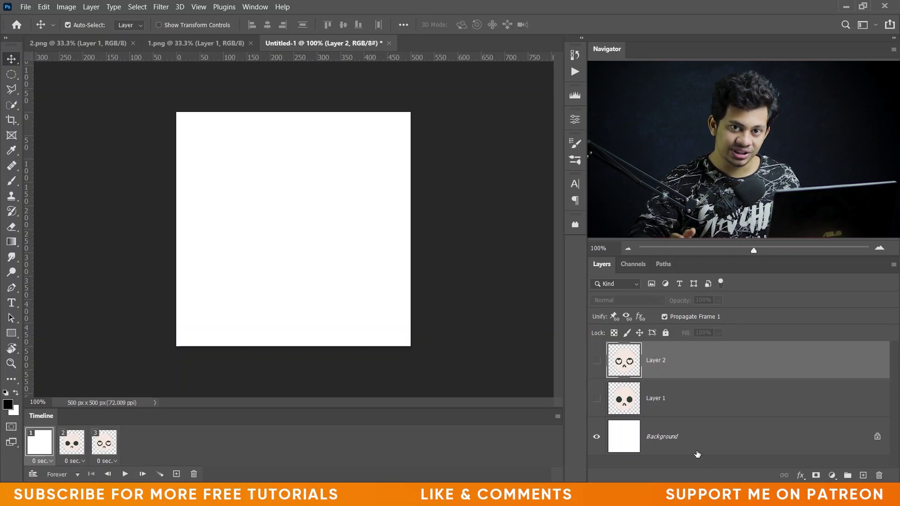
{"action": "left_click", "coordinate": [194, 474]}
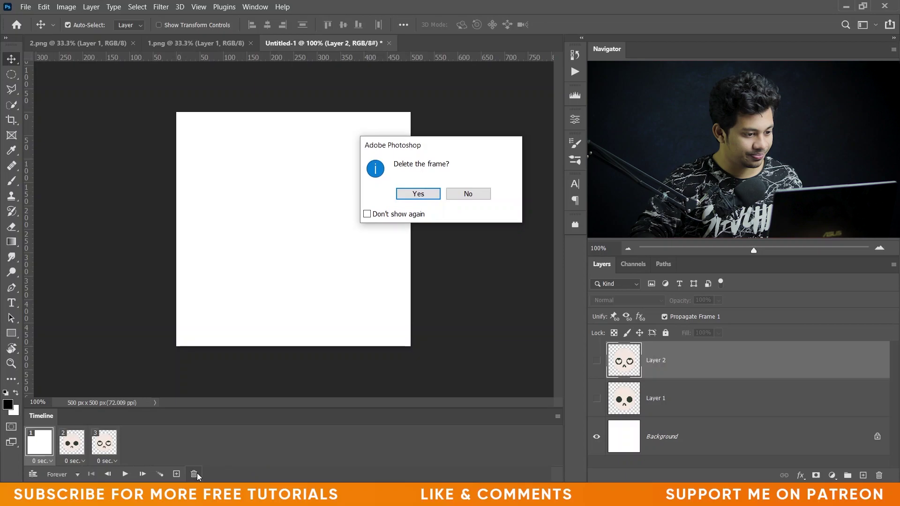
{"action": "left_click", "coordinate": [419, 194]}
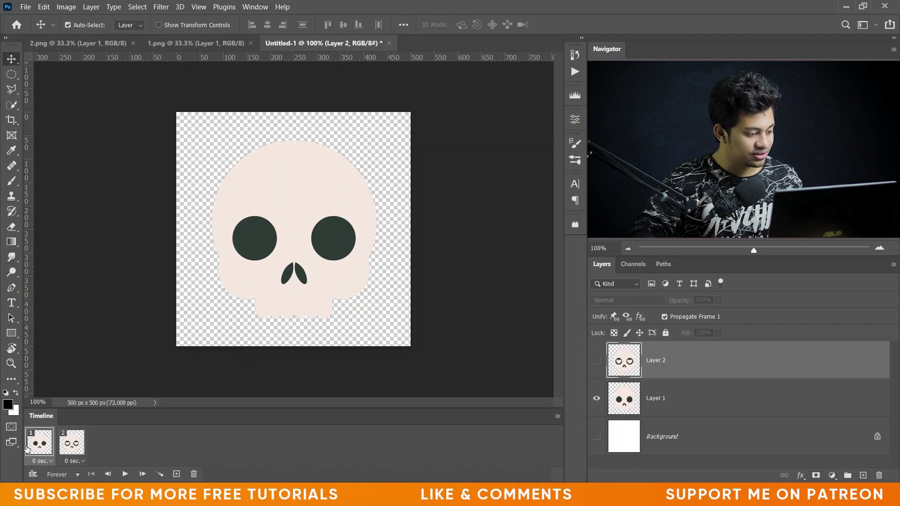
{"action": "left_click", "coordinate": [77, 445]}
{"action": "key", "text": "space"}
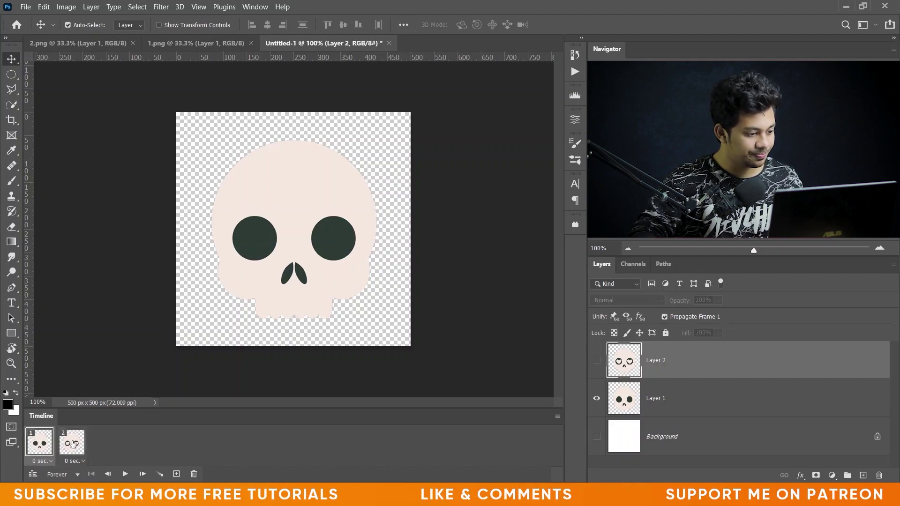
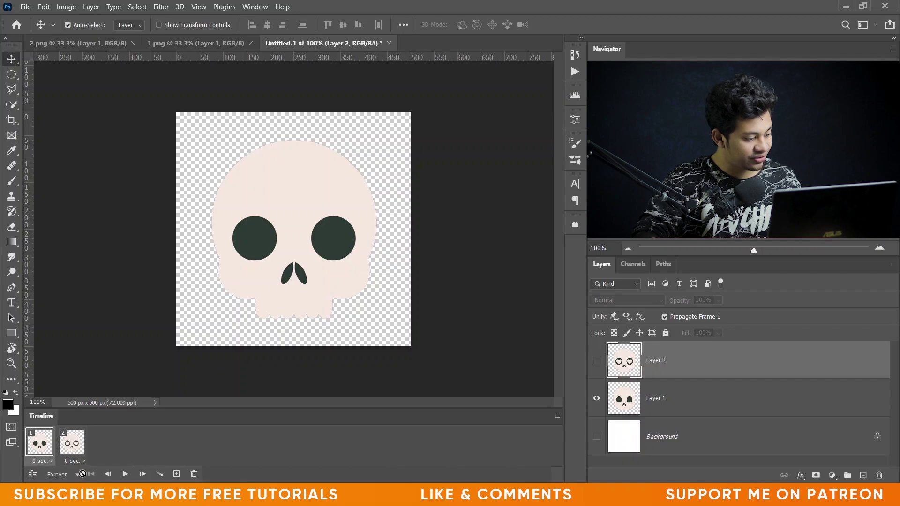
{"action": "left_click", "coordinate": [78, 475]}
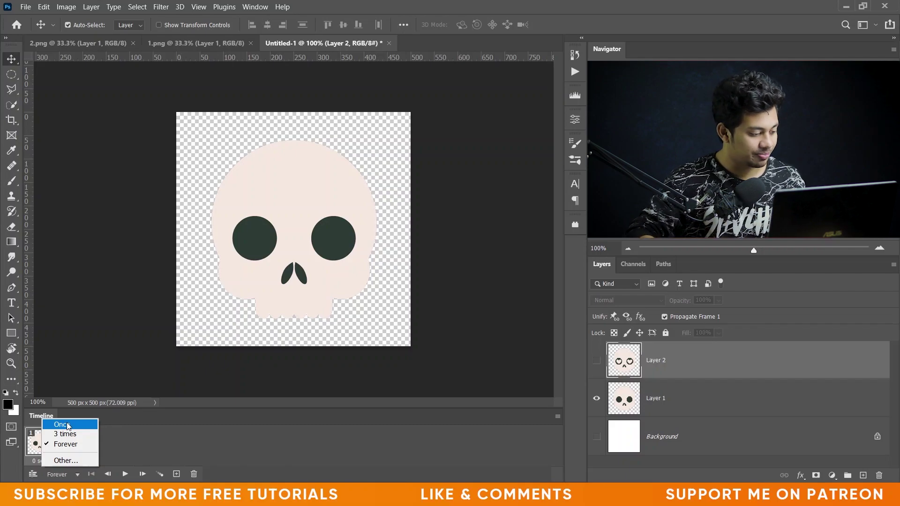
{"action": "left_click", "coordinate": [65, 460]}
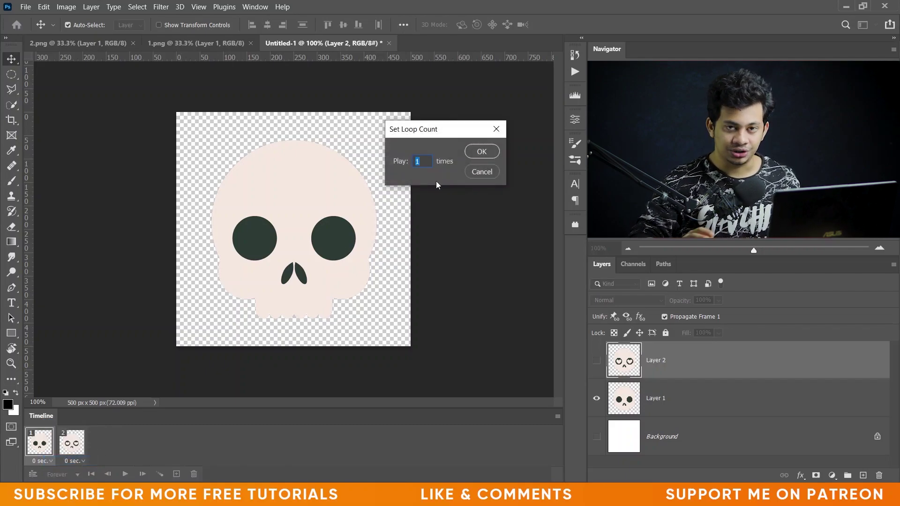
{"action": "left_click", "coordinate": [474, 171]}
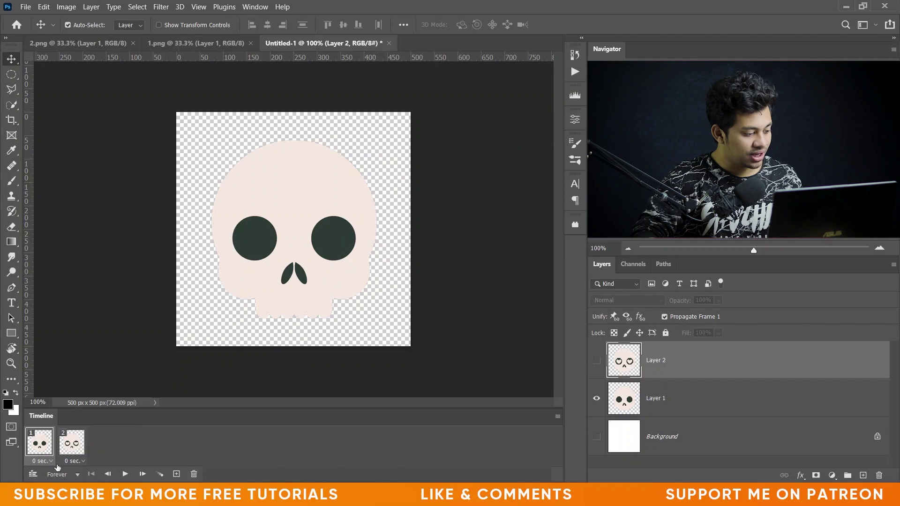
Set the animation's looping option to Forever and play the two frames as a preview
{"action": "left_click", "coordinate": [78, 476]}
{"action": "left_click", "coordinate": [59, 448]}
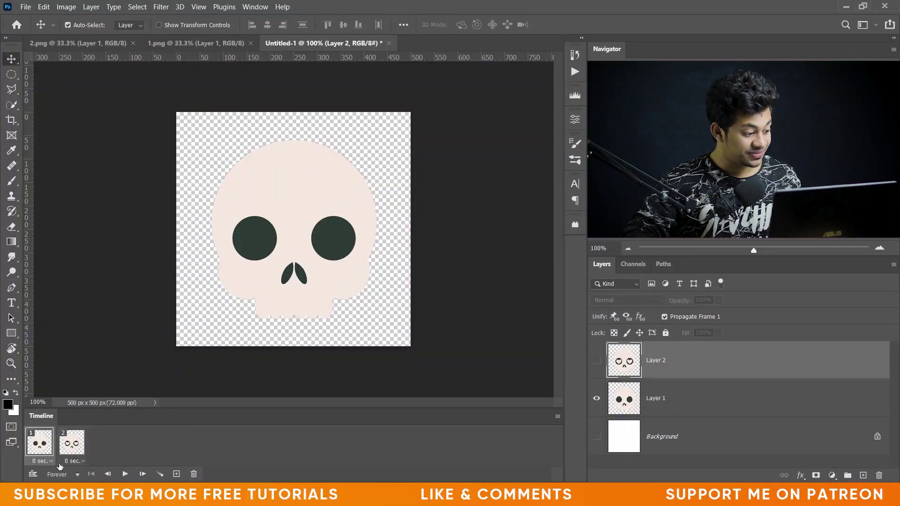
{"action": "left_click", "coordinate": [125, 475]}
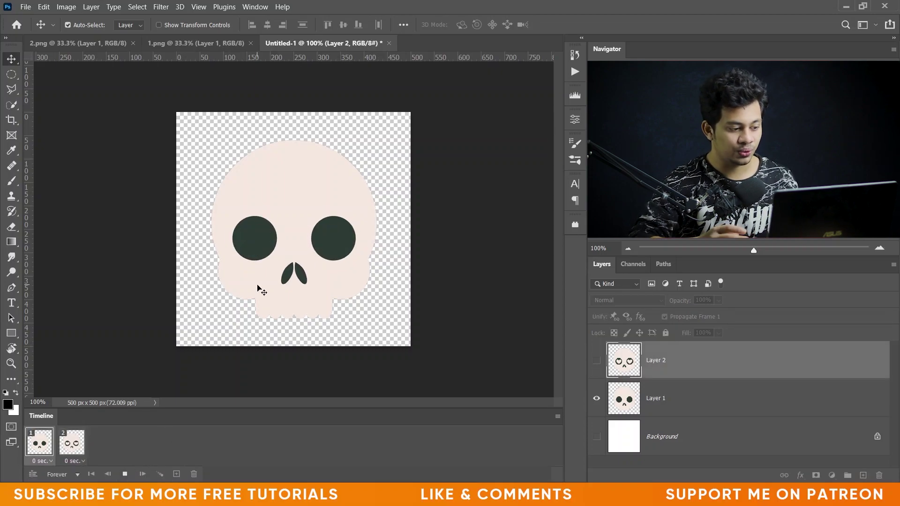
{"action": "left_click", "coordinate": [124, 475]}
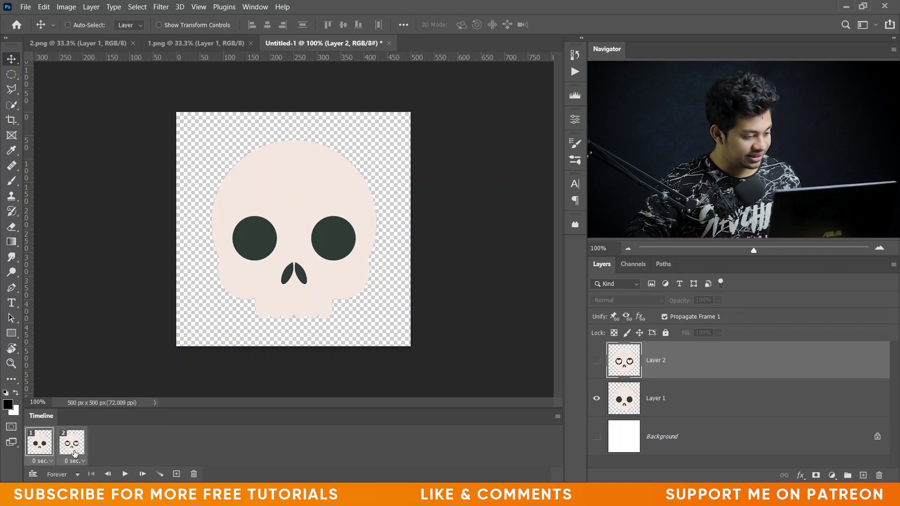
Set the delay of both skull frames to 1.0 second and play the animation to check its speed
{"action": "left_click", "coordinate": [84, 462]}
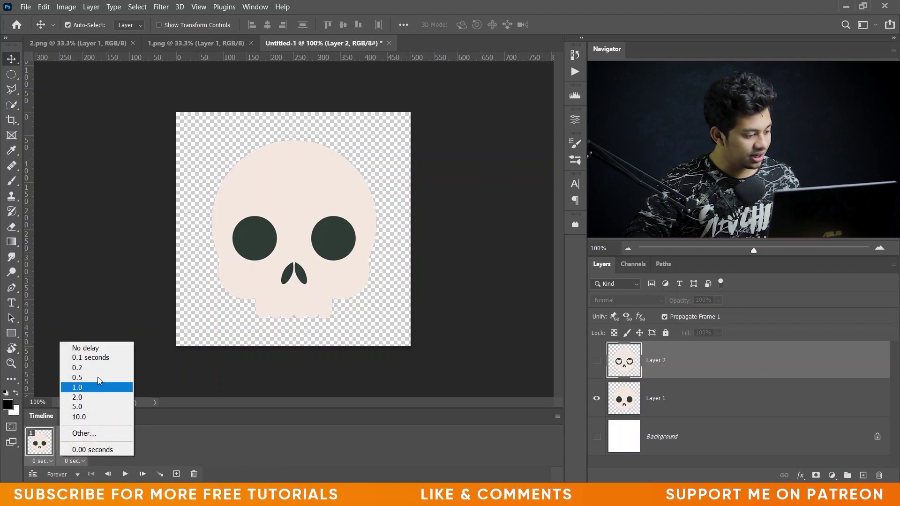
{"action": "left_click", "coordinate": [89, 389]}
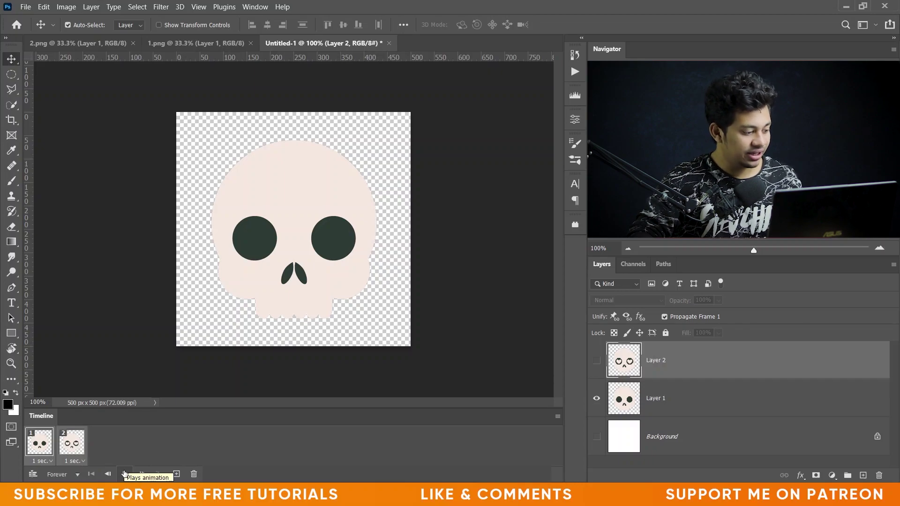
{"action": "left_click", "coordinate": [125, 474]}
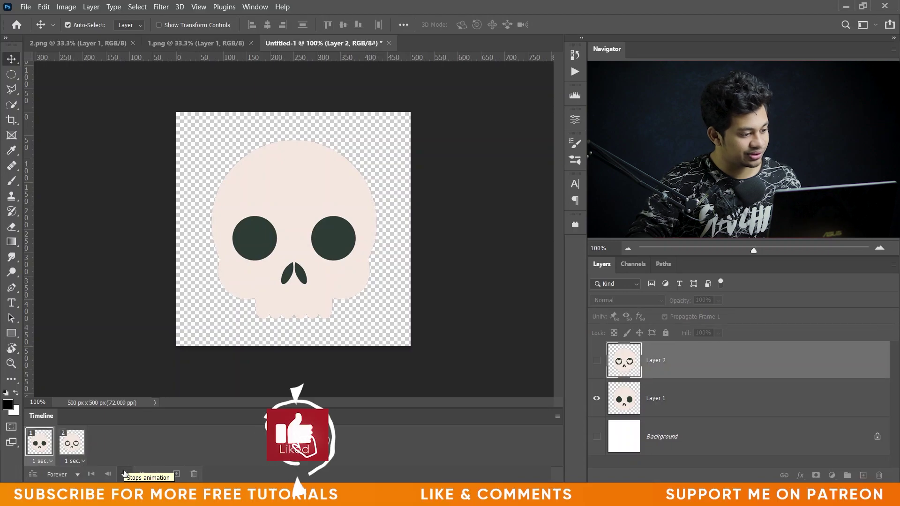
{"action": "left_click", "coordinate": [125, 475]}
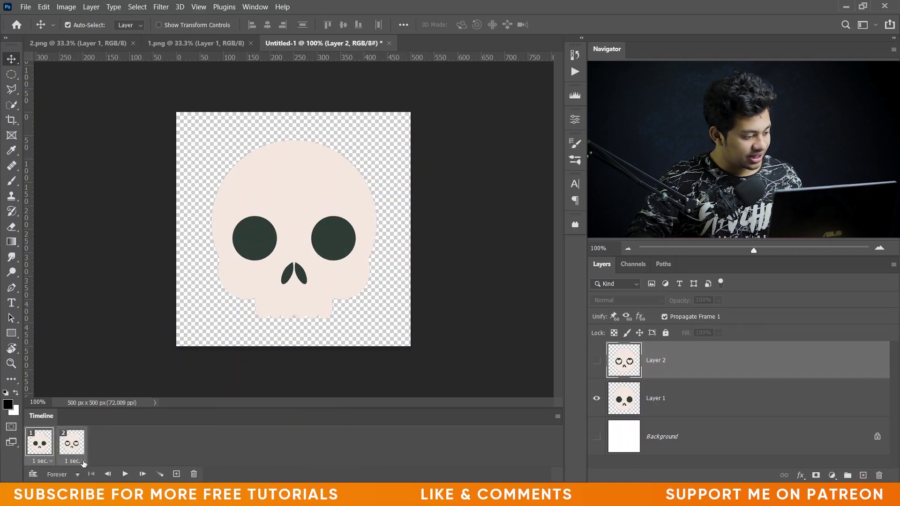
Set the delay of both skull frames to 0.2 seconds and play the animation to check its speed
{"action": "left_click", "coordinate": [82, 462]}
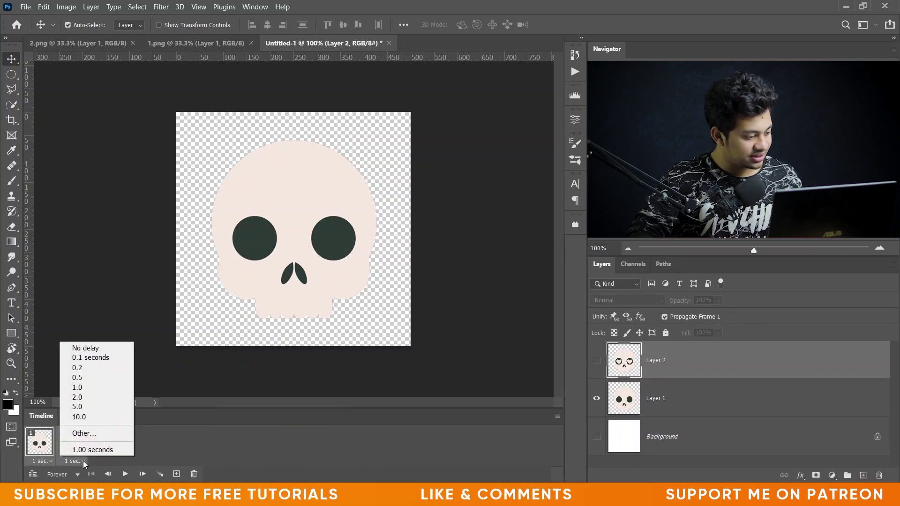
{"action": "left_click", "coordinate": [104, 368]}
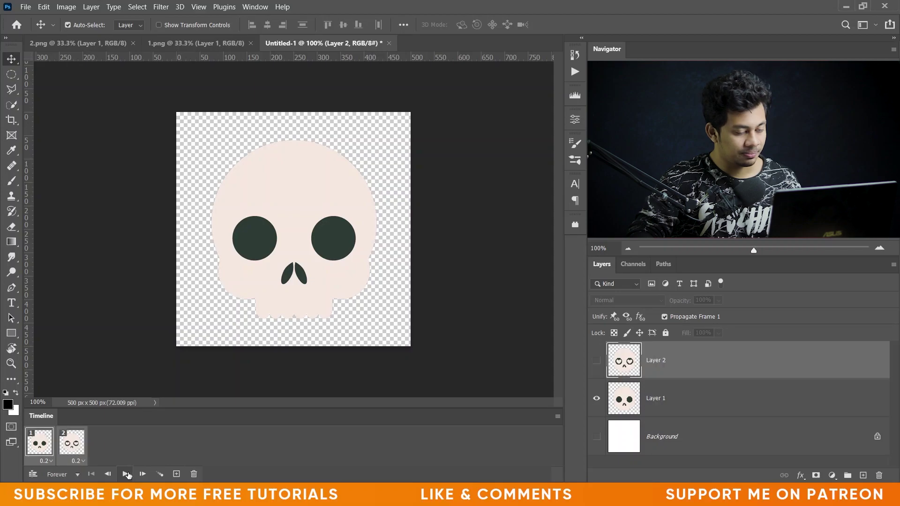
{"action": "left_click", "coordinate": [126, 475]}
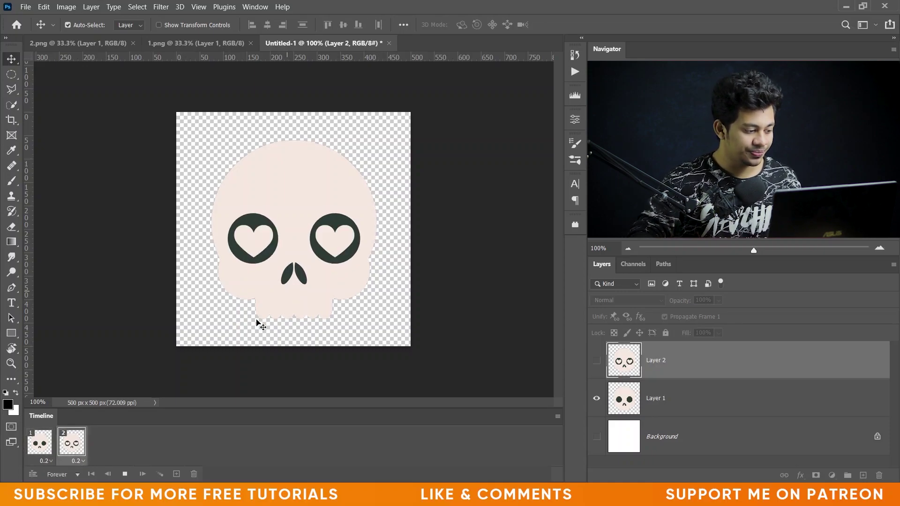
{"action": "left_click", "coordinate": [127, 474]}
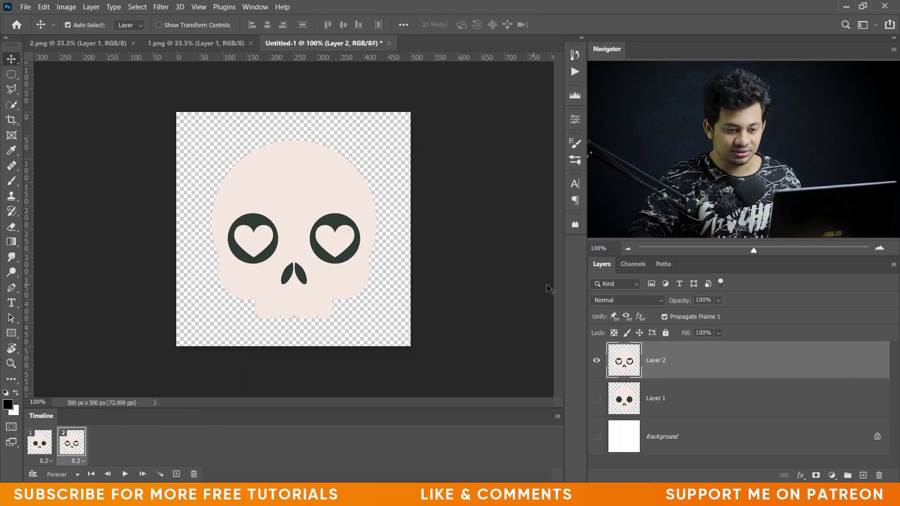
Add a dark red Solid Color fill layer directly above the Background layer and preview the animation with it
{"action": "left_click", "coordinate": [814, 443]}
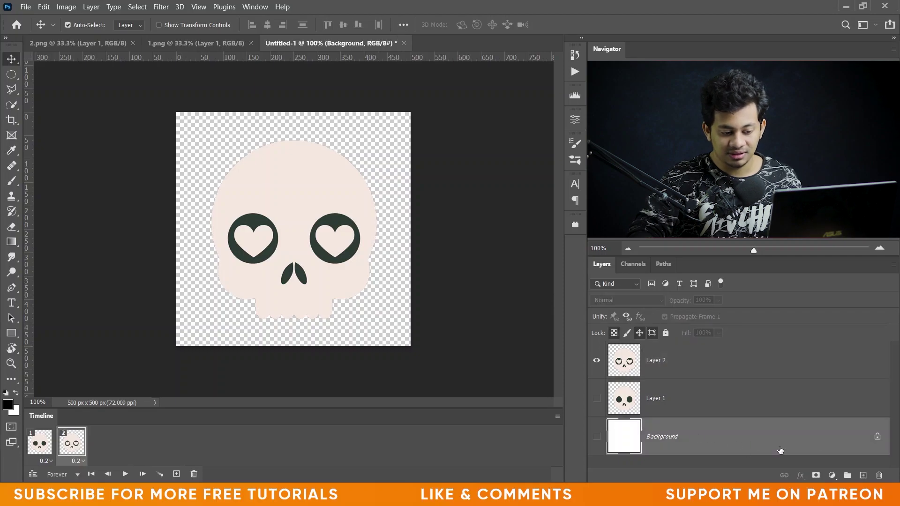
{"action": "left_click", "coordinate": [832, 475]}
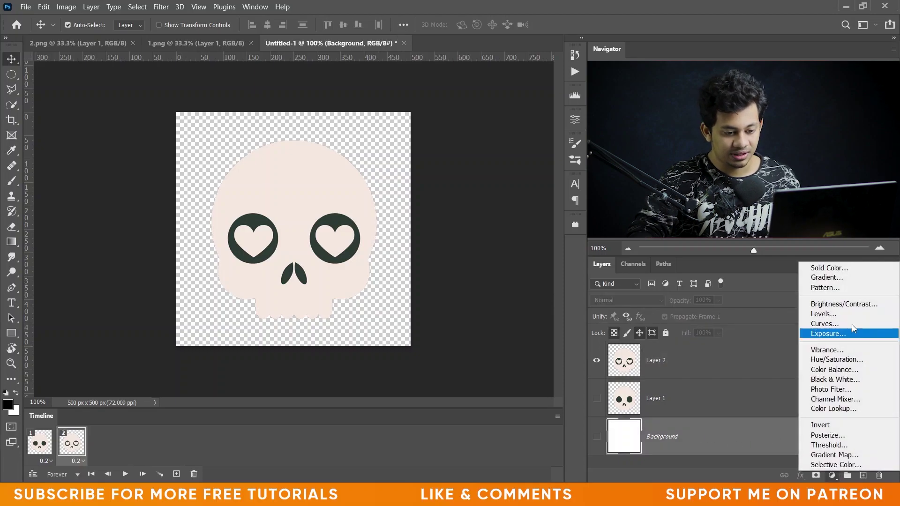
{"action": "left_click", "coordinate": [834, 270]}
{"action": "left_click_drag", "start_coordinate": [642, 202], "coordinate": [323, 211]}
{"action": "left_click_drag", "start_coordinate": [339, 288], "coordinate": [370, 290]}
{"action": "left_click", "coordinate": [488, 228]}
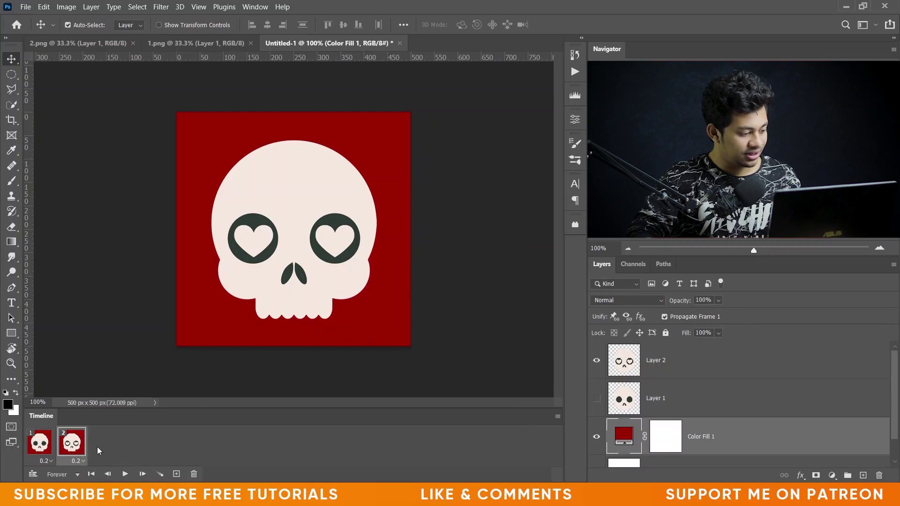
{"action": "left_click", "coordinate": [130, 475]}
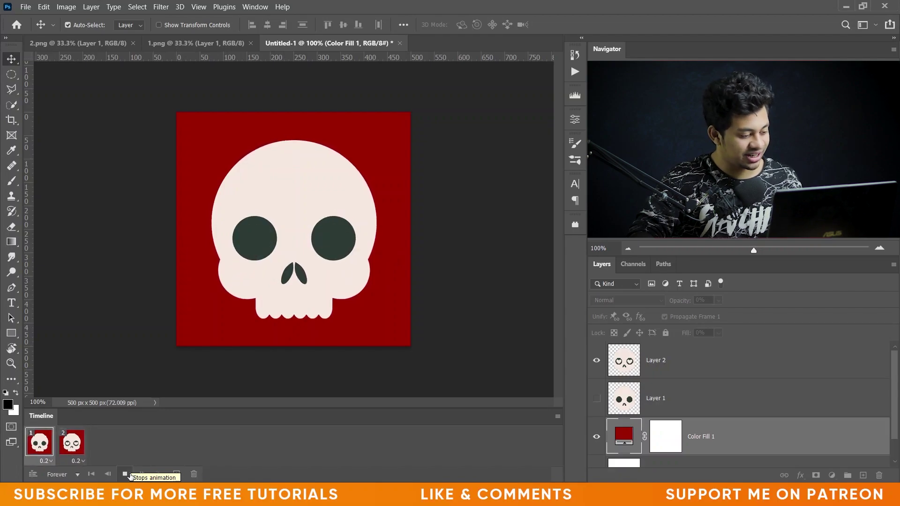
{"action": "left_click", "coordinate": [125, 474]}
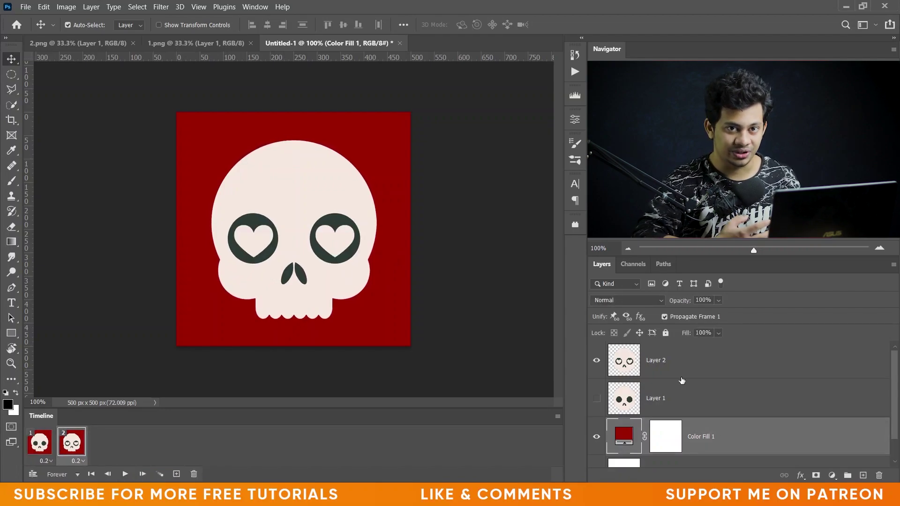